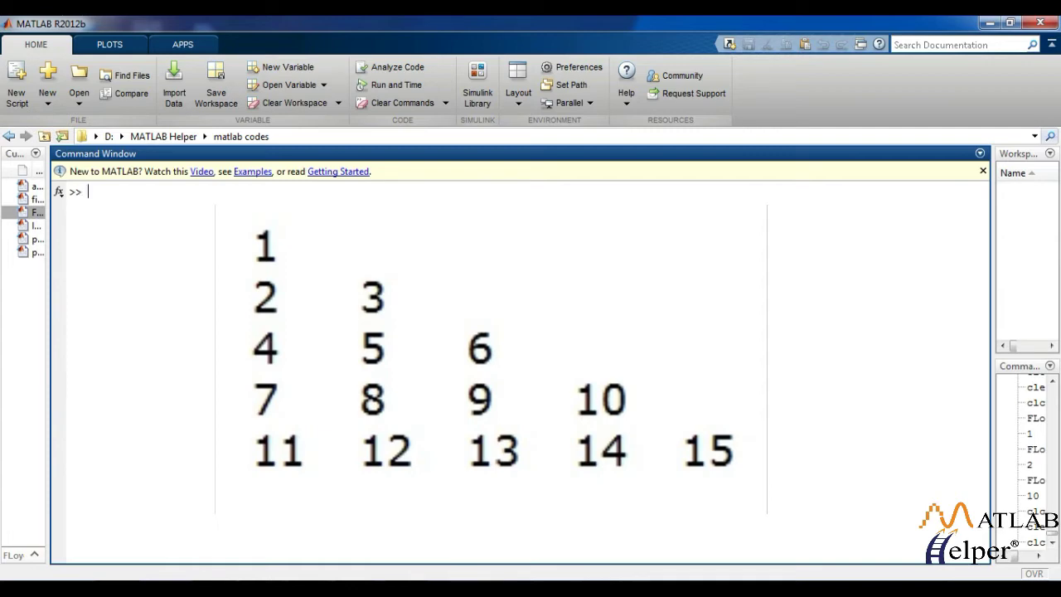
Bring up FLoydtriangle.m in the Editor and point out the row-count input line
click(373, 571)
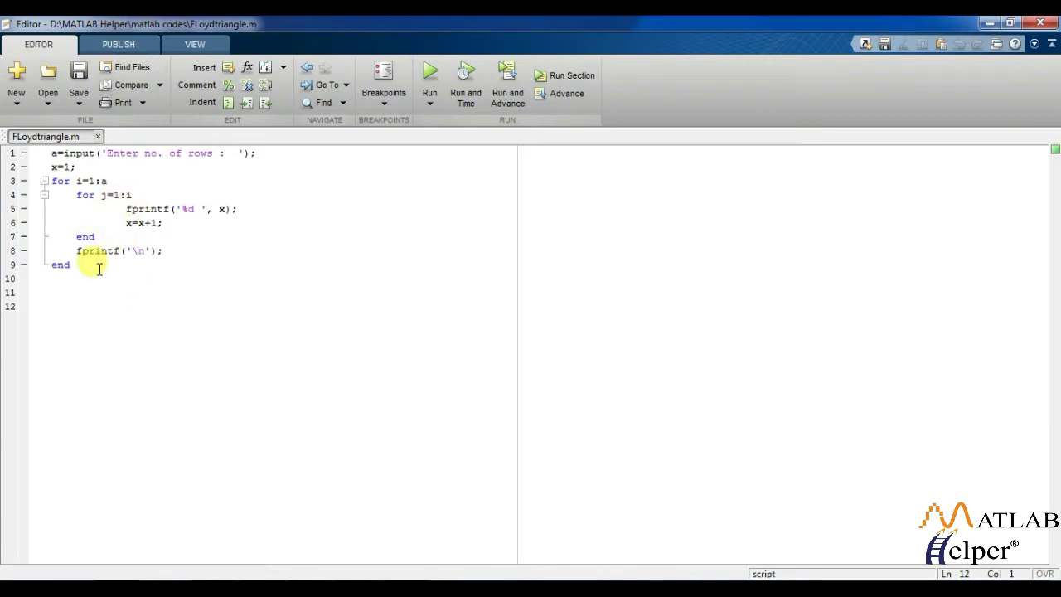
mouse_move(99, 268)
mouse_down()
mouse_move(33, 166)
mouse_move(34, 138)
mouse_move(91, 266)
mouse_up()
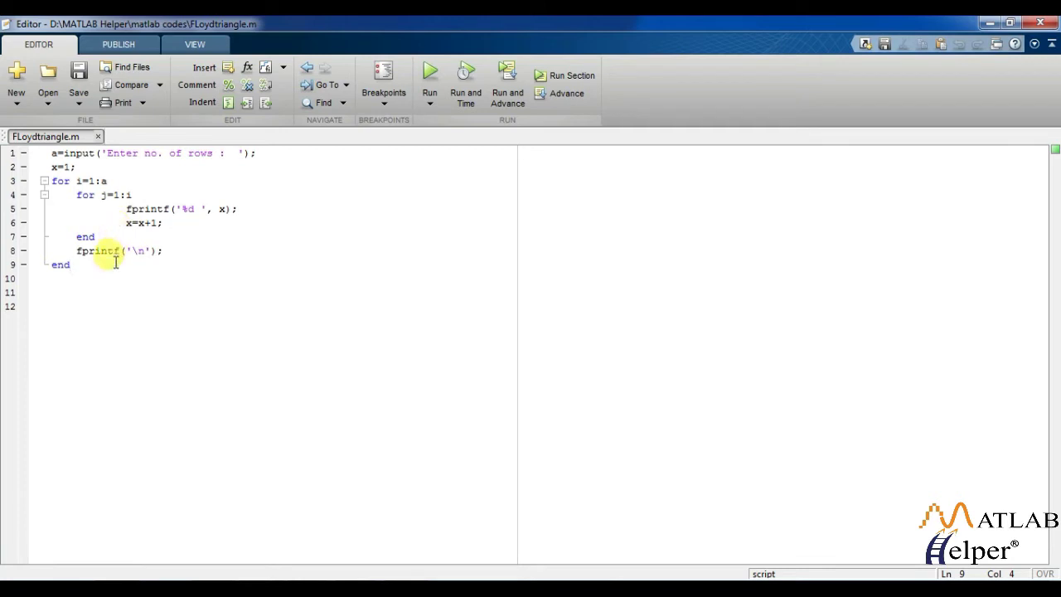
click(41, 152)
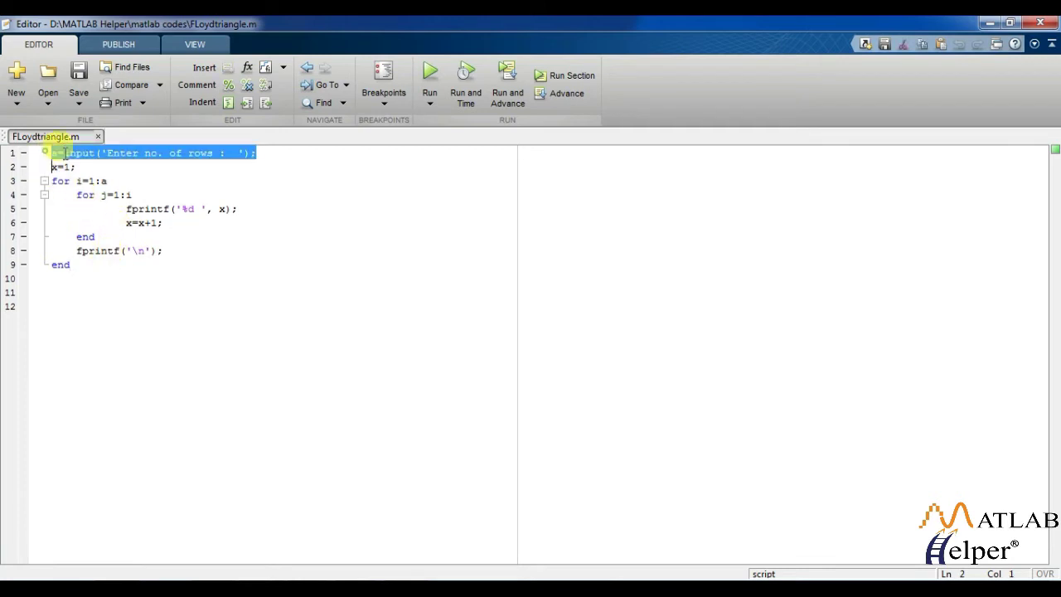
click(194, 170)
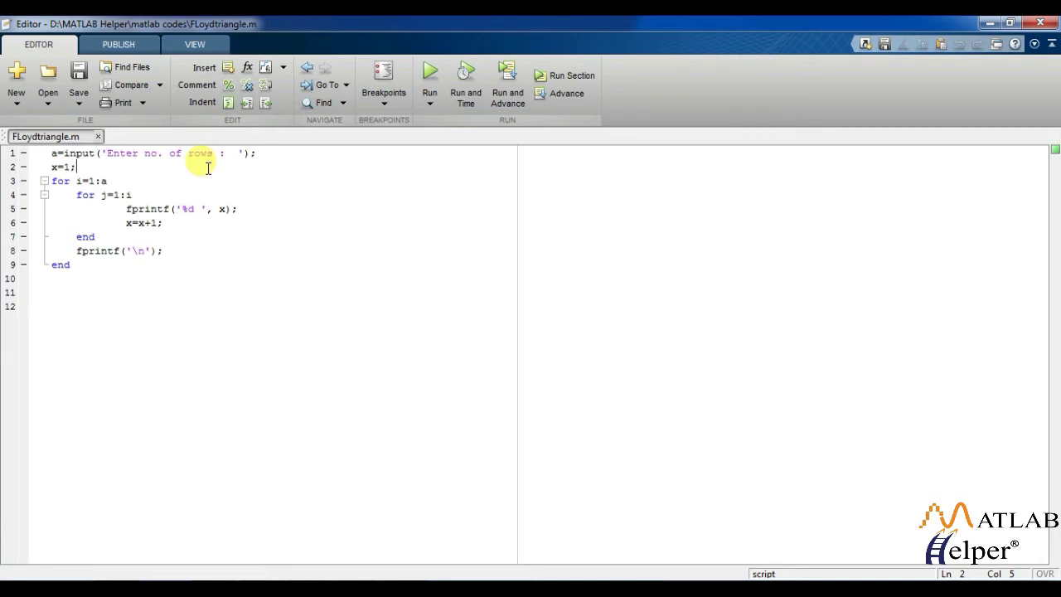
Highlight the starting counter x=1, then the two nested loop headers
click(553, 435)
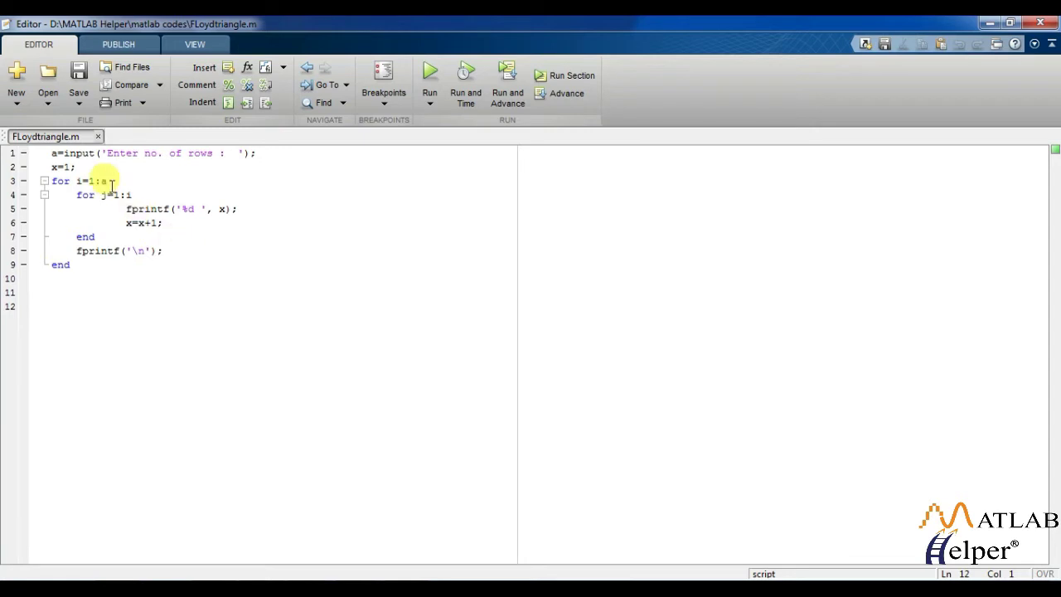
drag(75, 167, 52, 167)
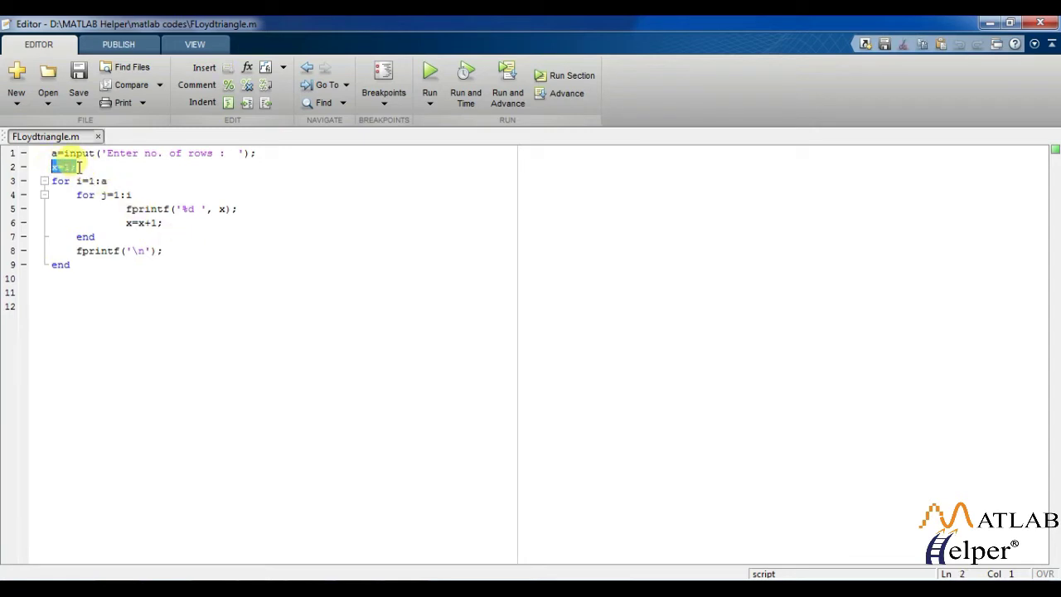
click(78, 168)
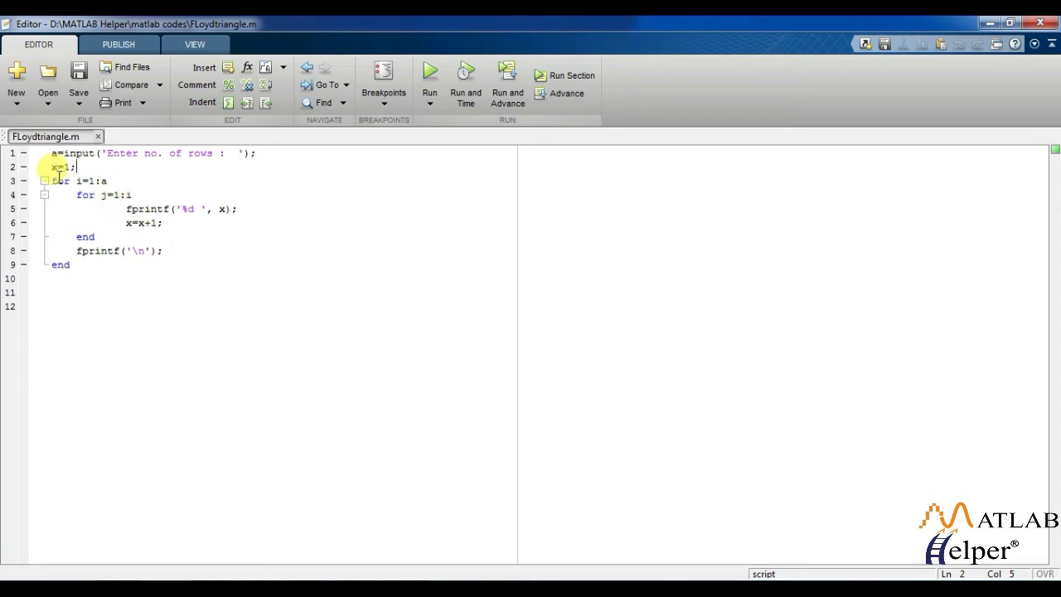
drag(52, 181, 133, 196)
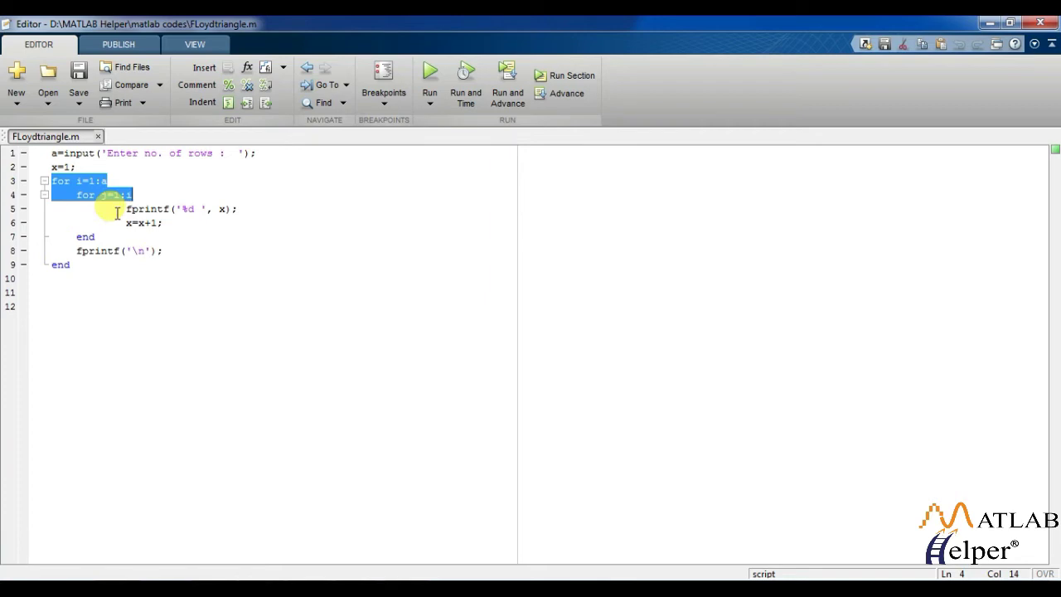
click(126, 220)
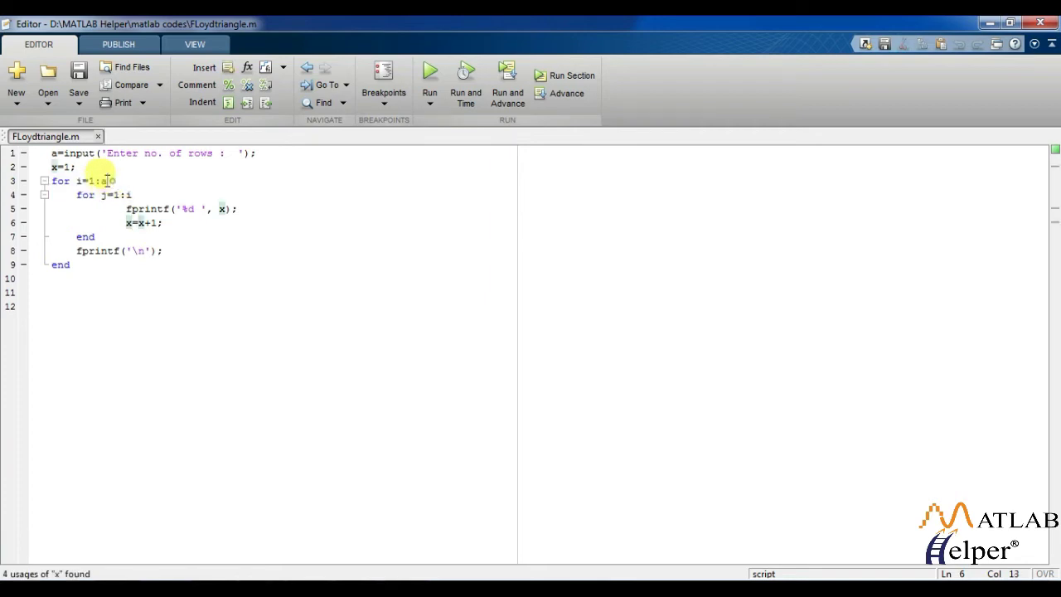
drag(108, 180, 52, 180)
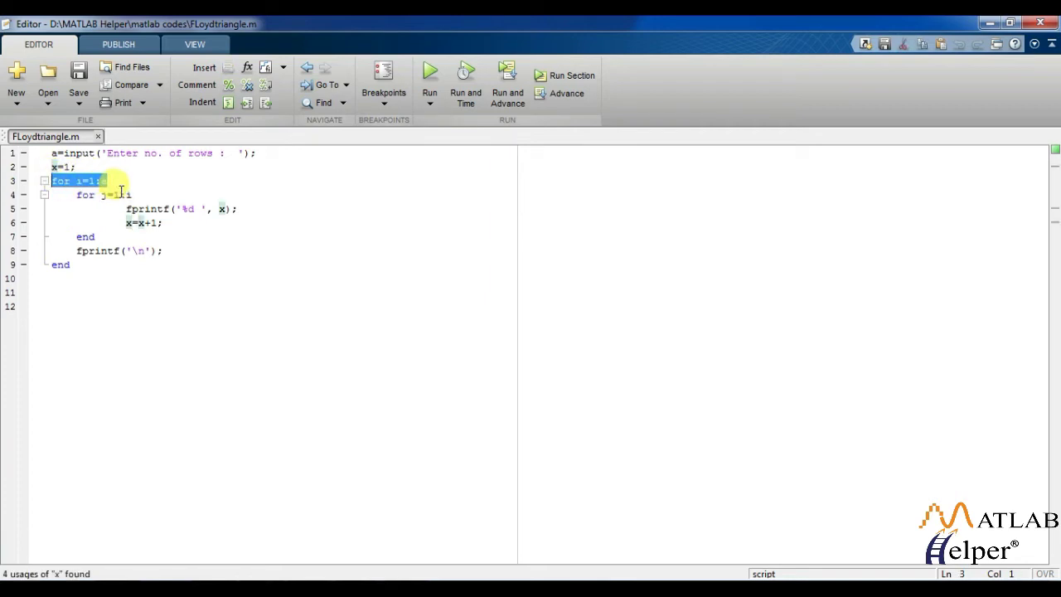
drag(134, 195, 76, 194)
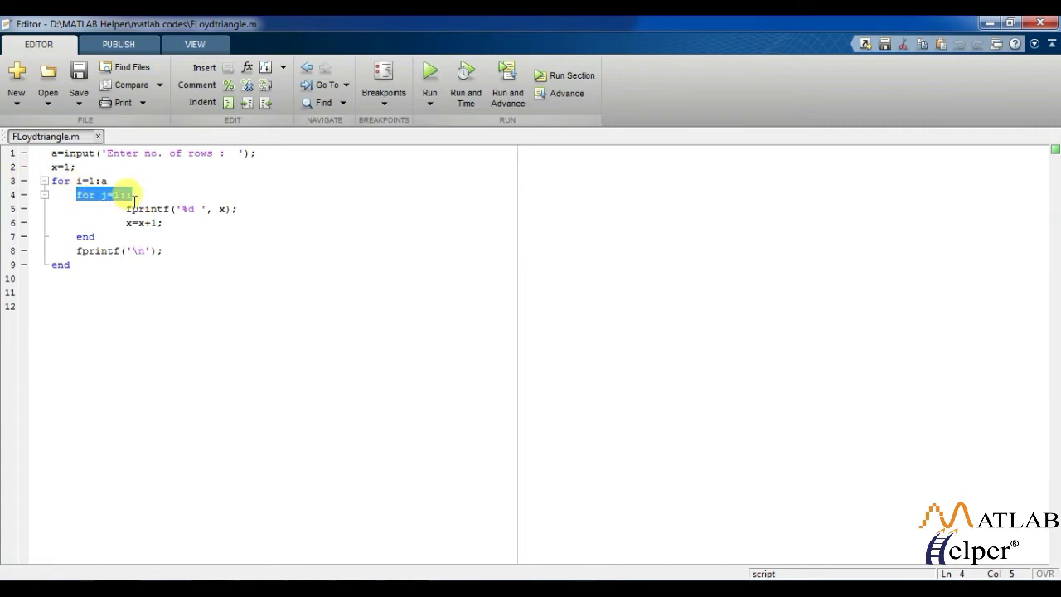
click(131, 208)
drag(129, 191, 81, 190)
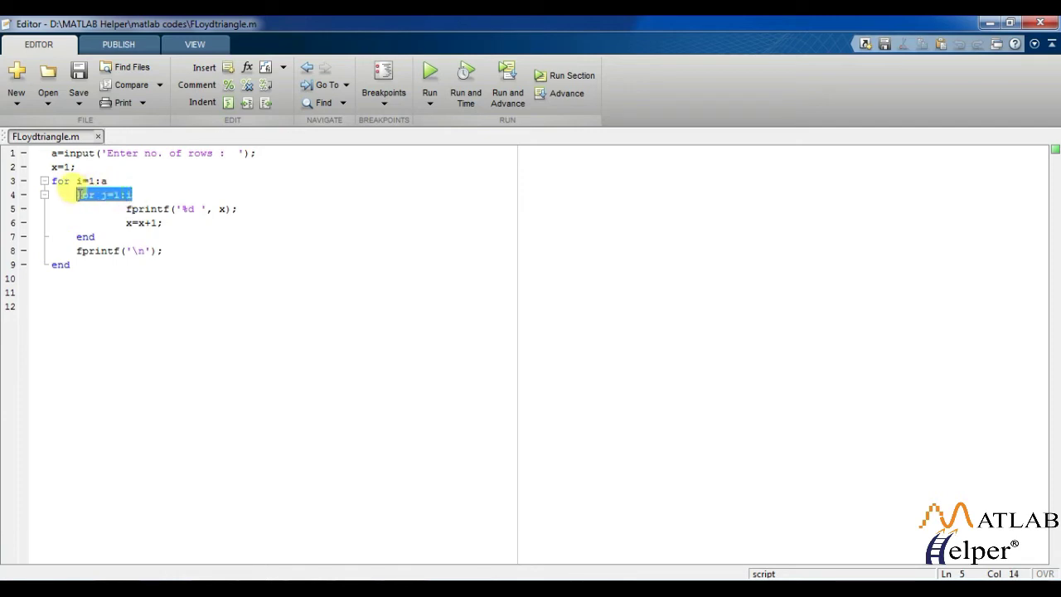
mouse_move(148, 235)
mouse_down()
mouse_move(123, 208)
mouse_move(52, 181)
mouse_up()
click(124, 181)
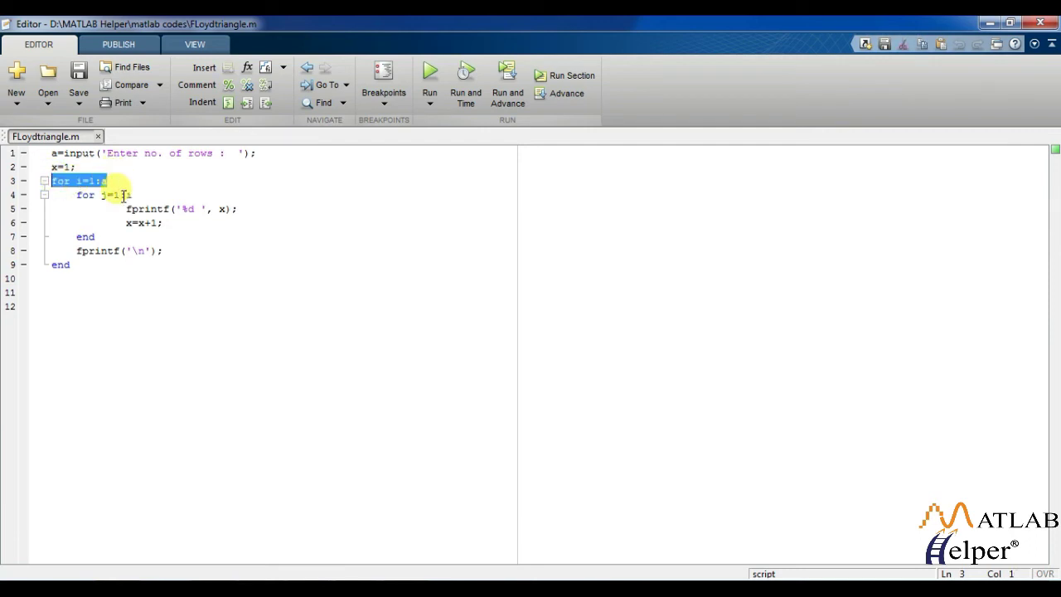
click(137, 250)
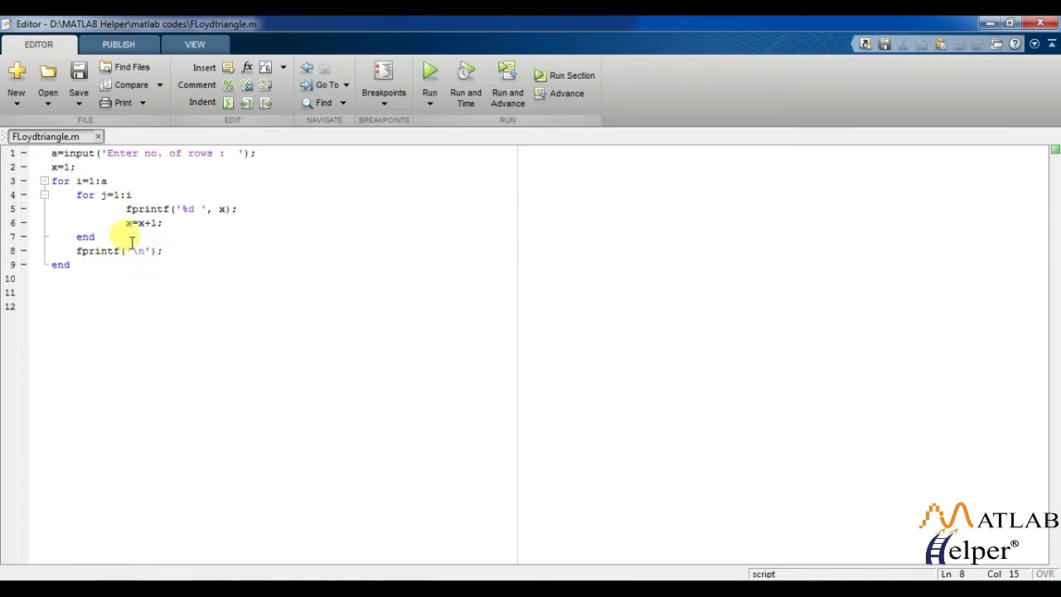
drag(52, 181, 110, 181)
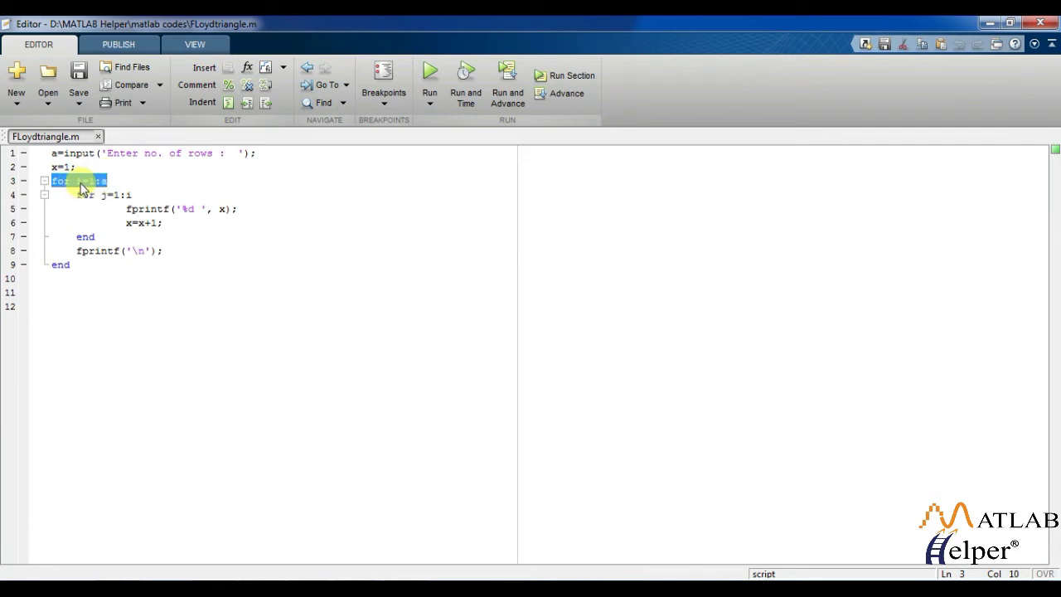
click(111, 181)
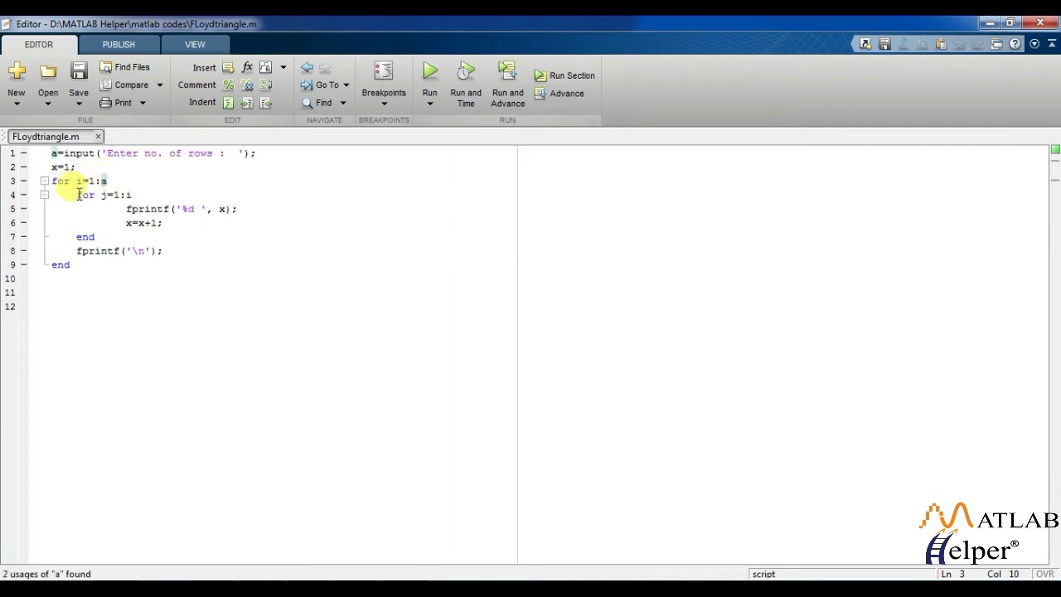
mouse_move(76, 195)
mouse_down()
mouse_move(145, 204)
mouse_move(166, 232)
mouse_up()
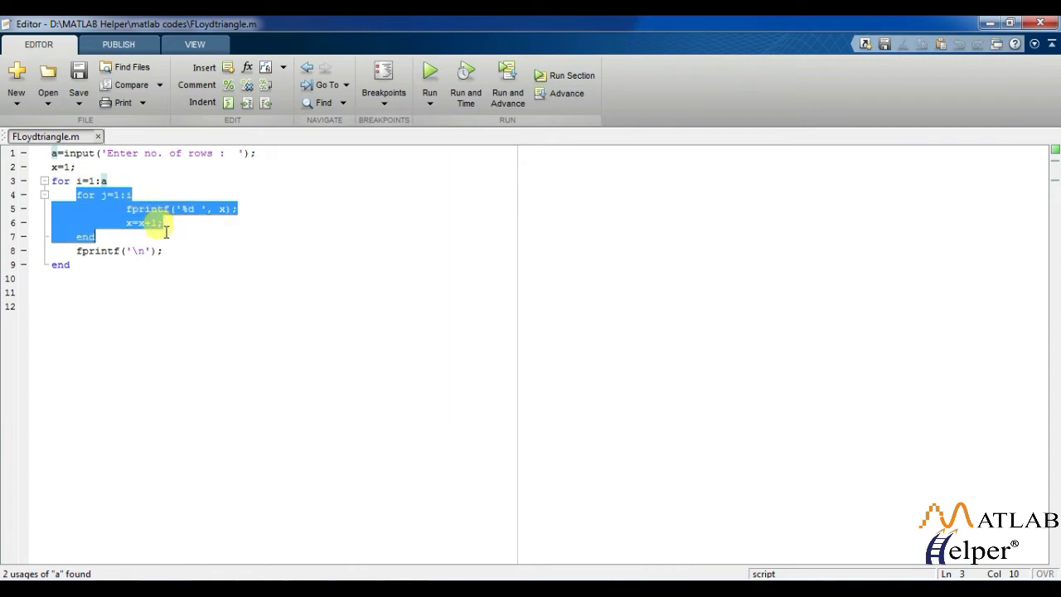
click(143, 239)
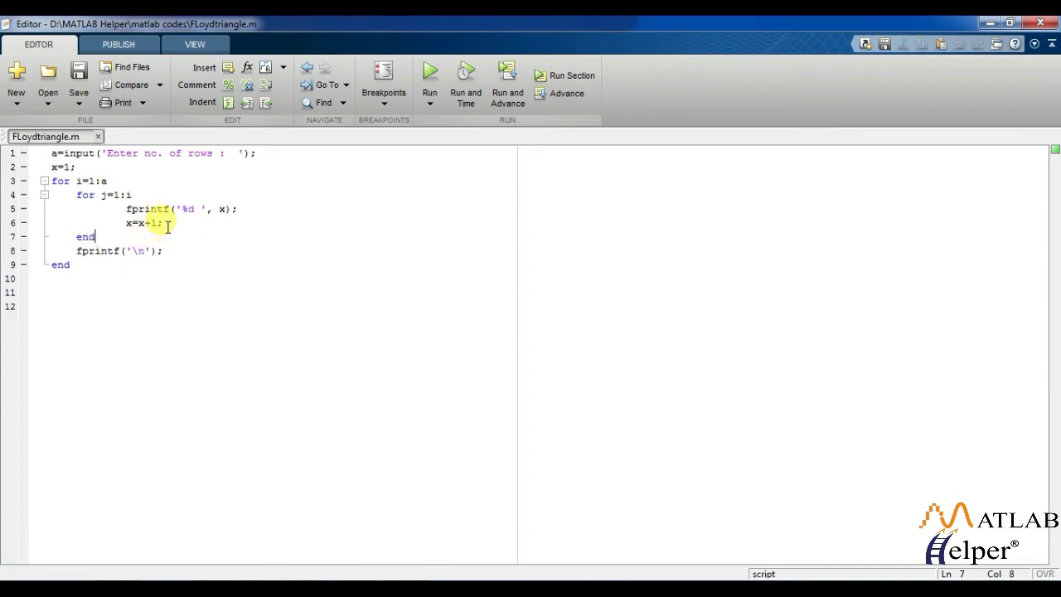
drag(166, 224, 126, 208)
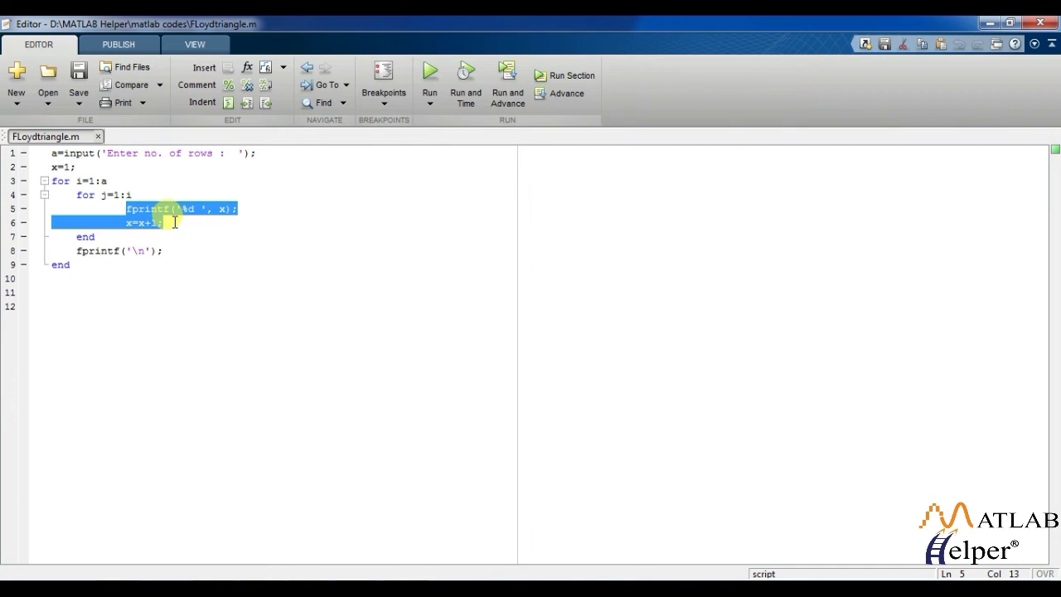
click(174, 229)
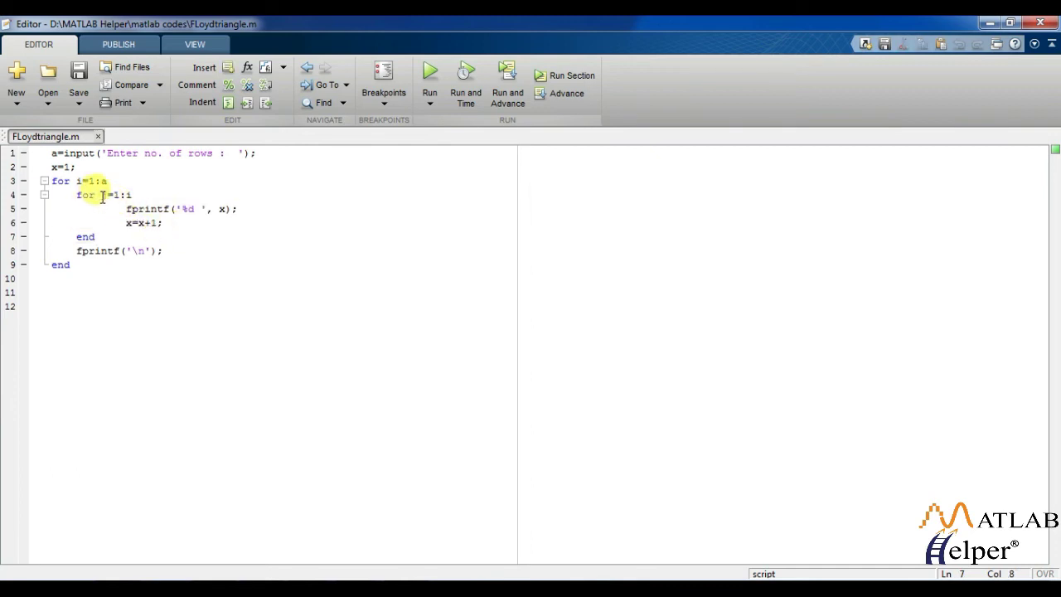
mouse_move(100, 195)
mouse_down()
mouse_move(135, 194)
mouse_move(173, 221)
mouse_up()
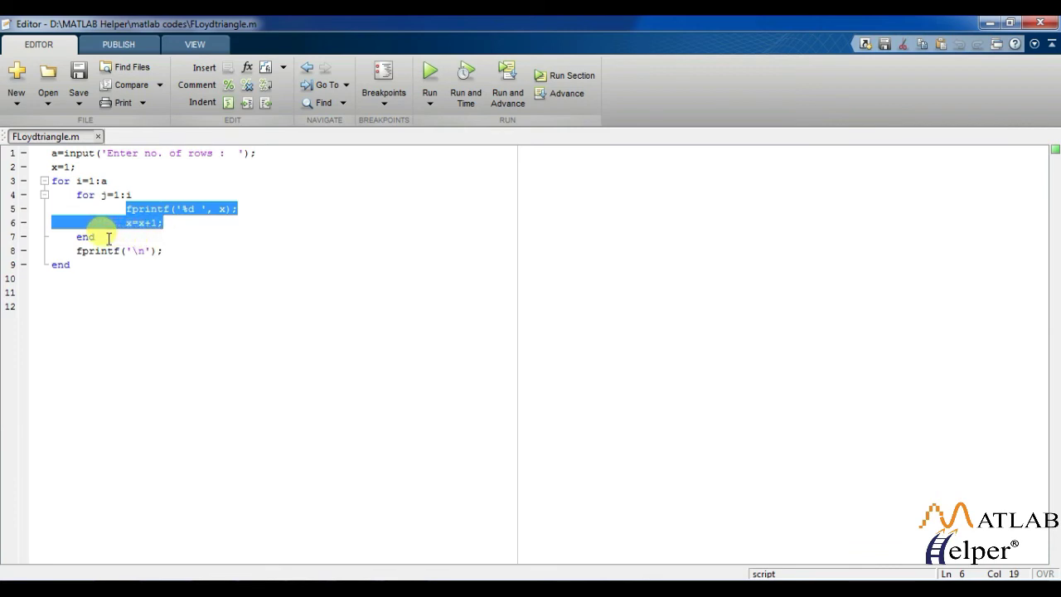
click(106, 237)
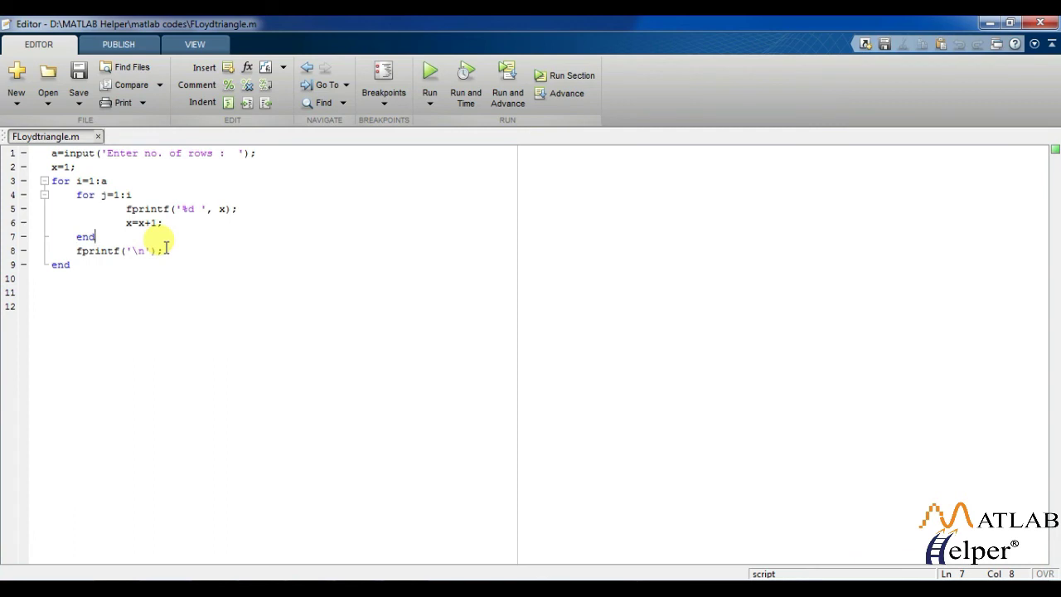
drag(164, 250, 66, 250)
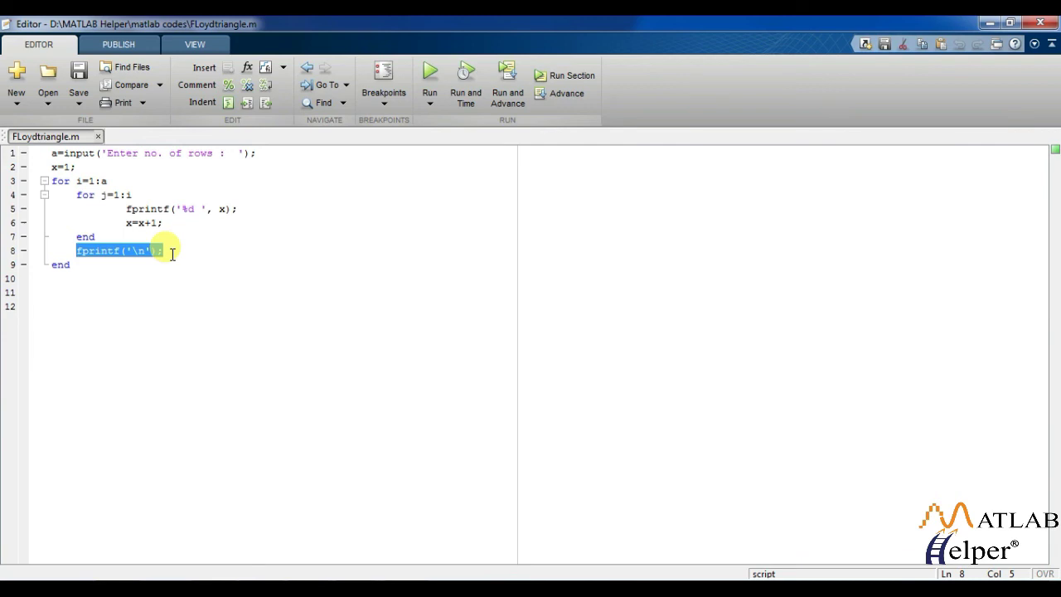
click(163, 264)
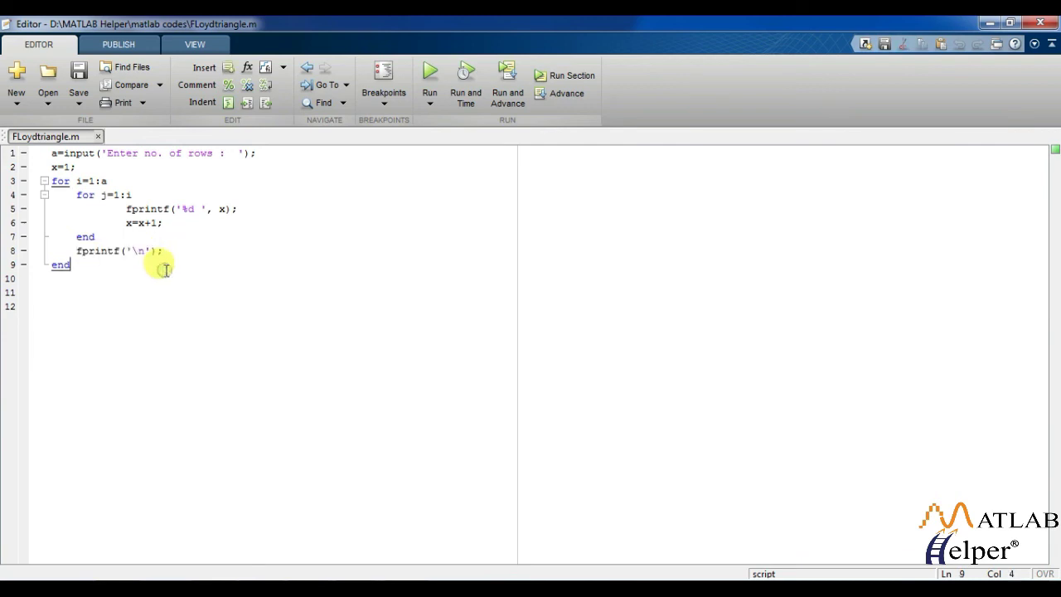
drag(167, 290, 50, 152)
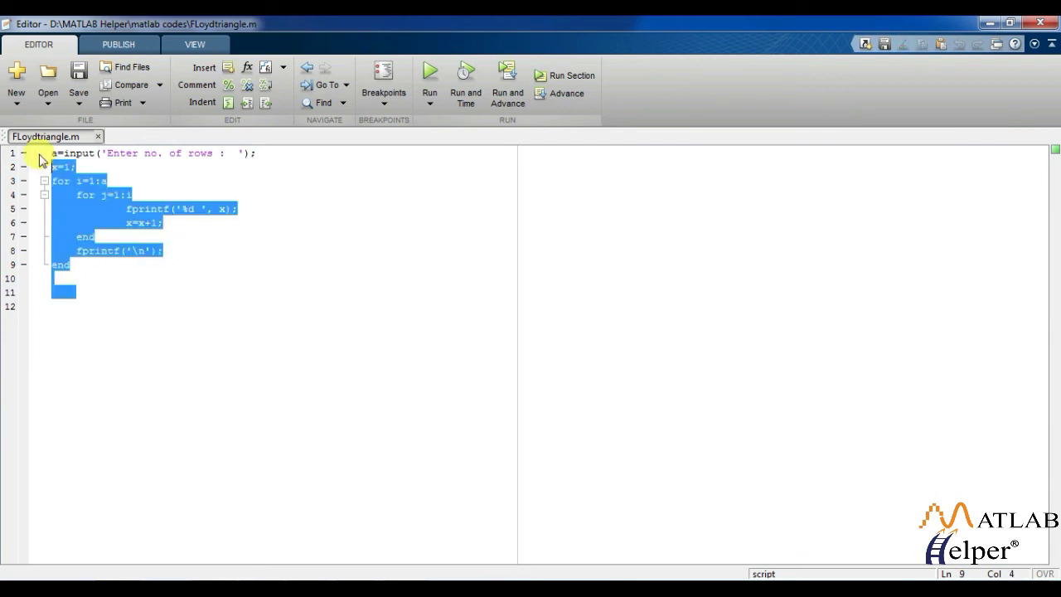
click(140, 264)
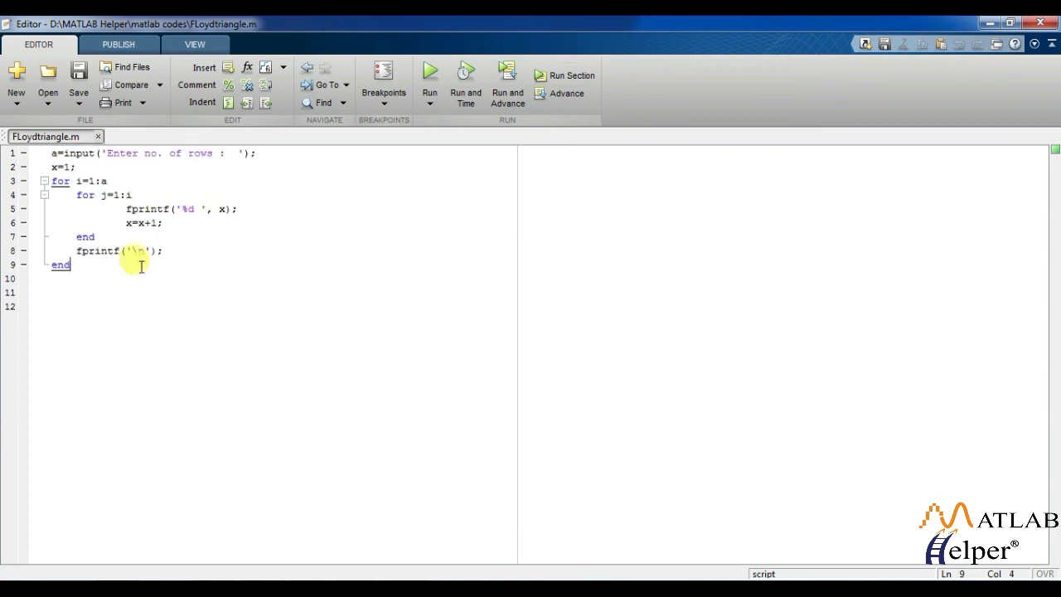
Run FLoydtriangle with 1 row, then rerun with 2 rows, highlighting the '2 3' row
click(425, 80)
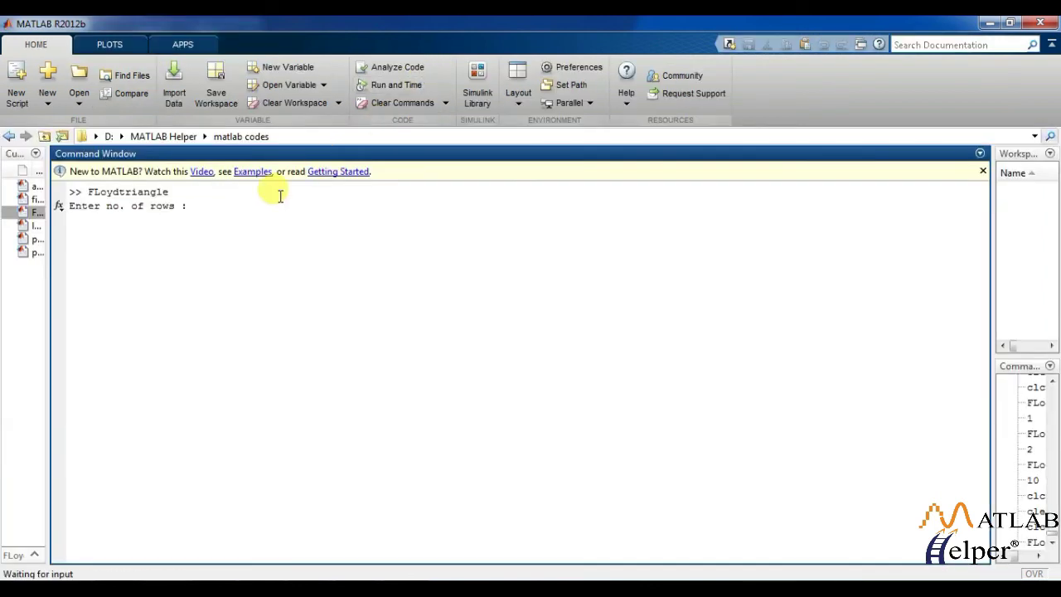
text(1)
key(Return)
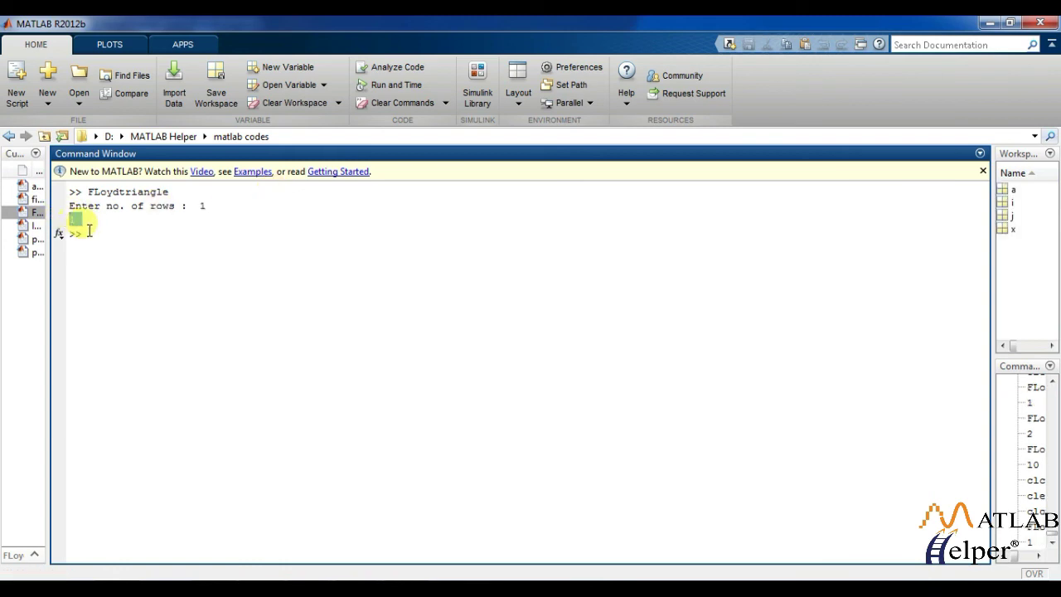
key(Up)
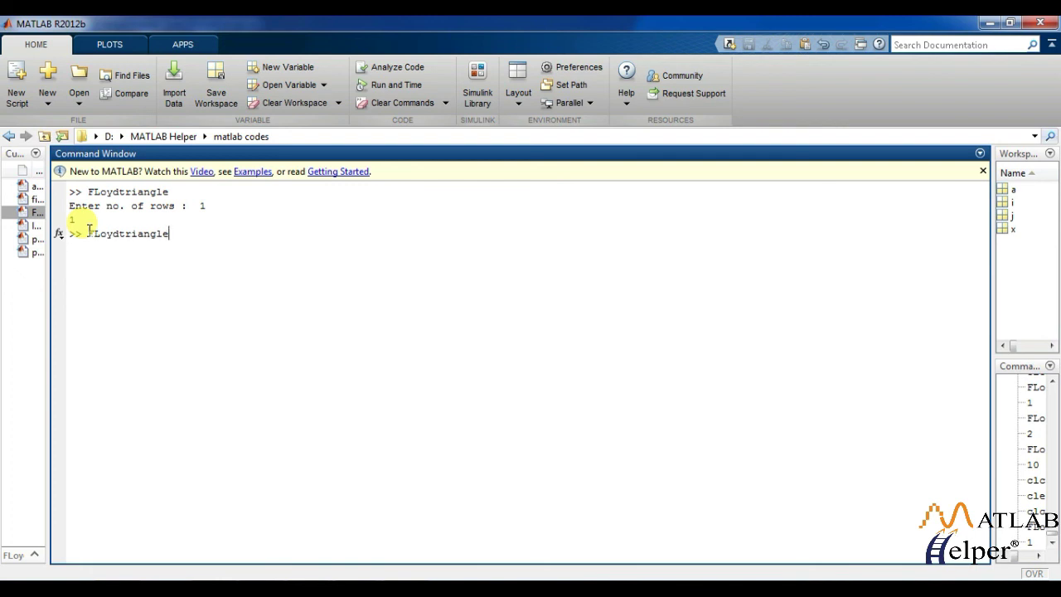
key(Return)
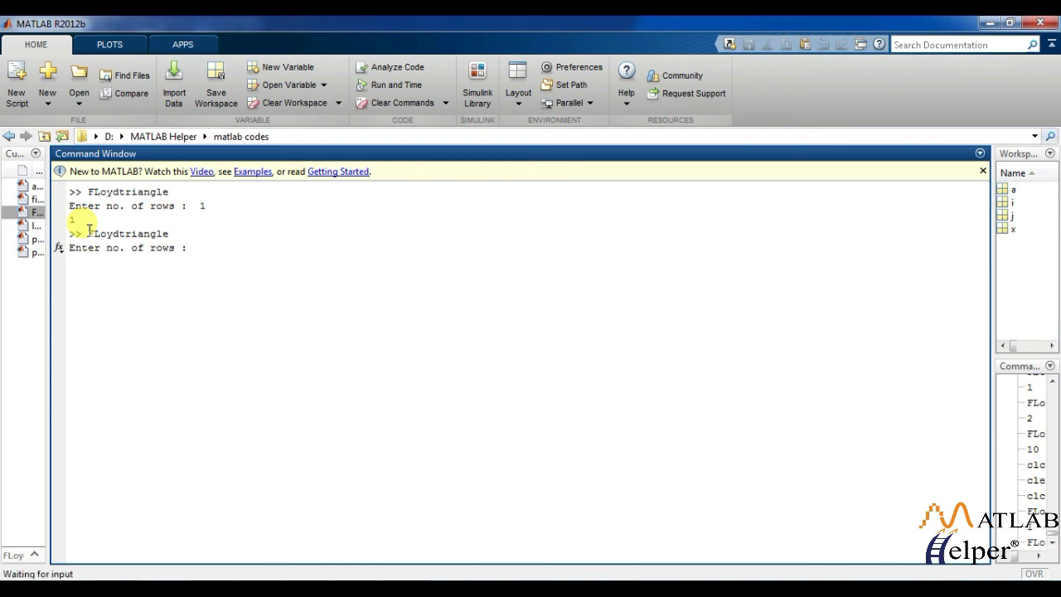
text(2)
key(Return)
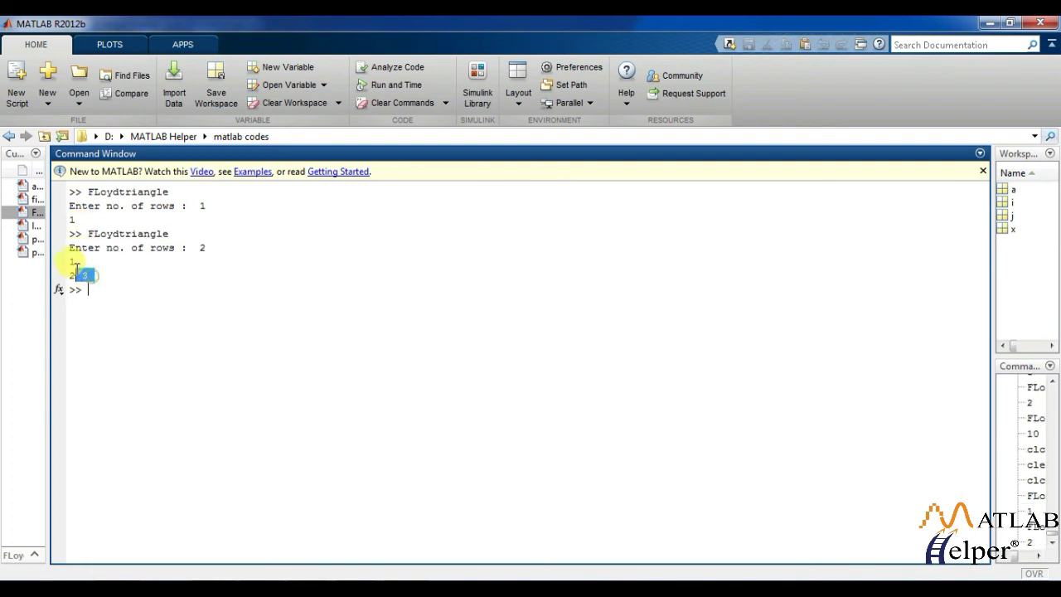
drag(76, 263, 64, 260)
click(92, 285)
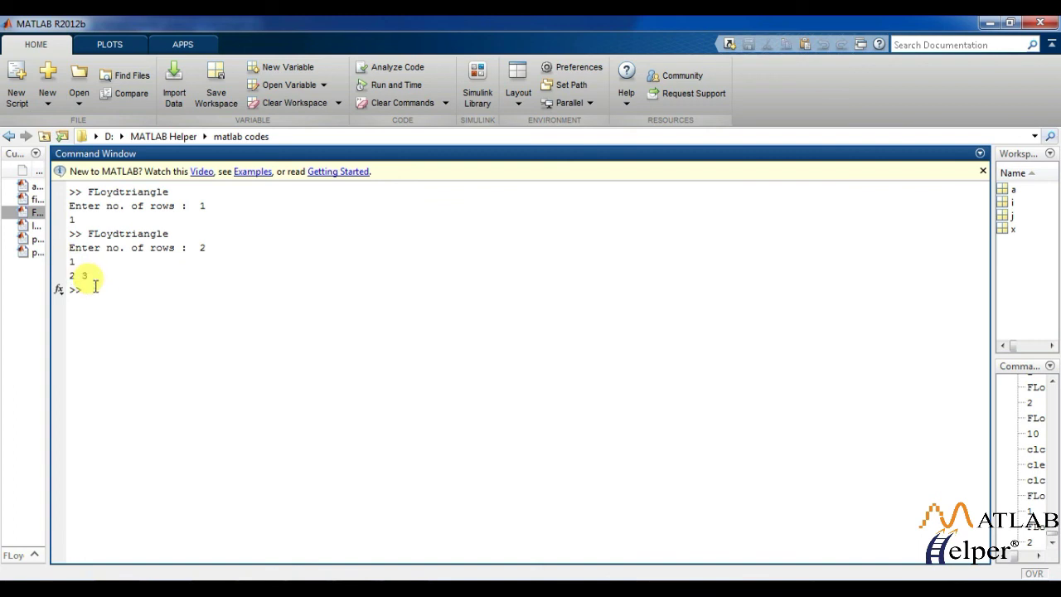
Rerun with 10 rows and highlight the resulting triangle ending in 55
key(Up)
key(Return)
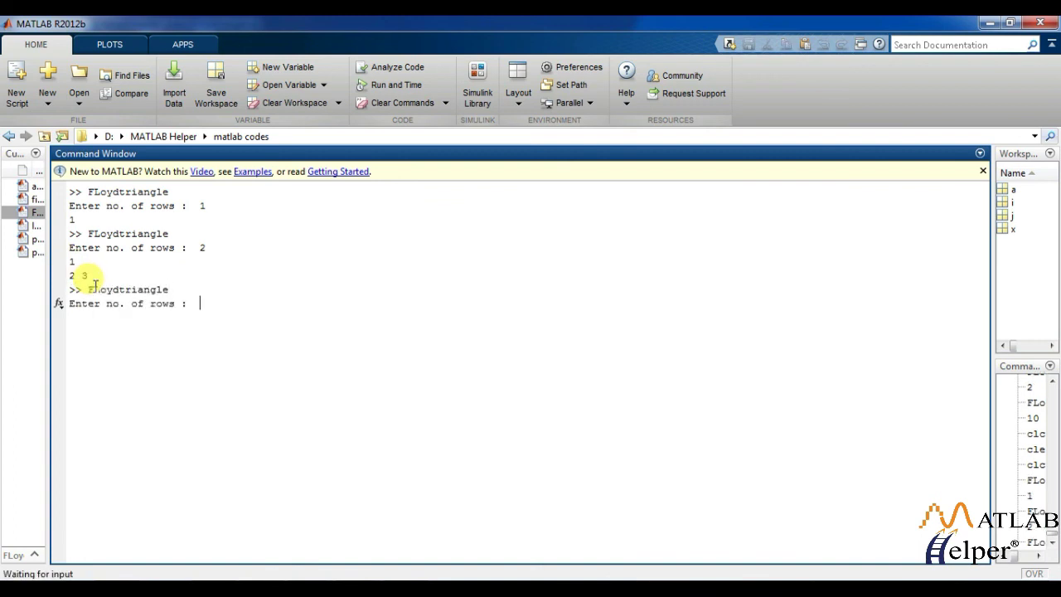
text(10)
key(Return)
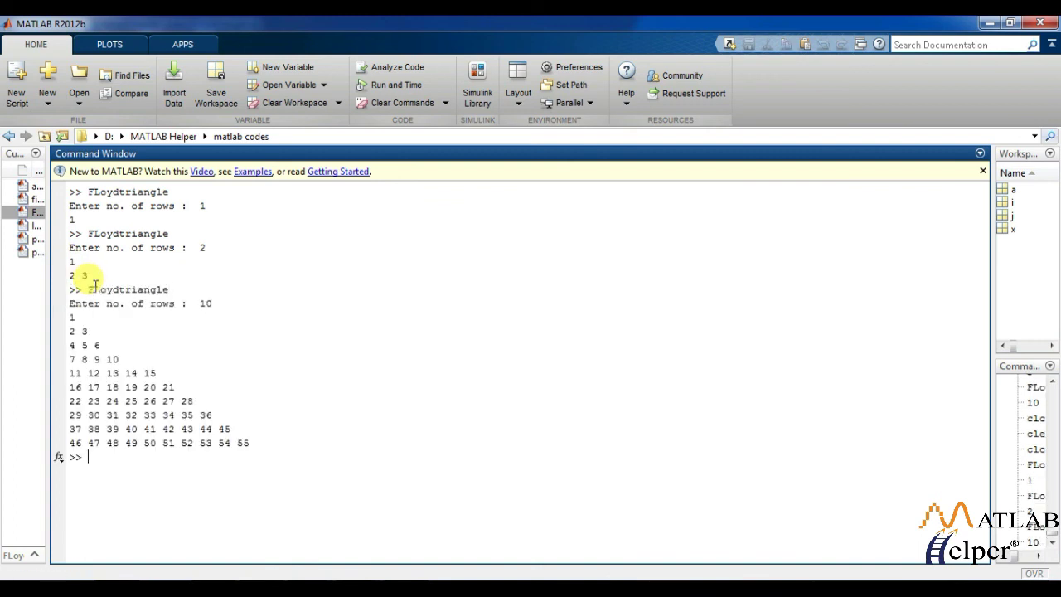
drag(256, 444, 57, 329)
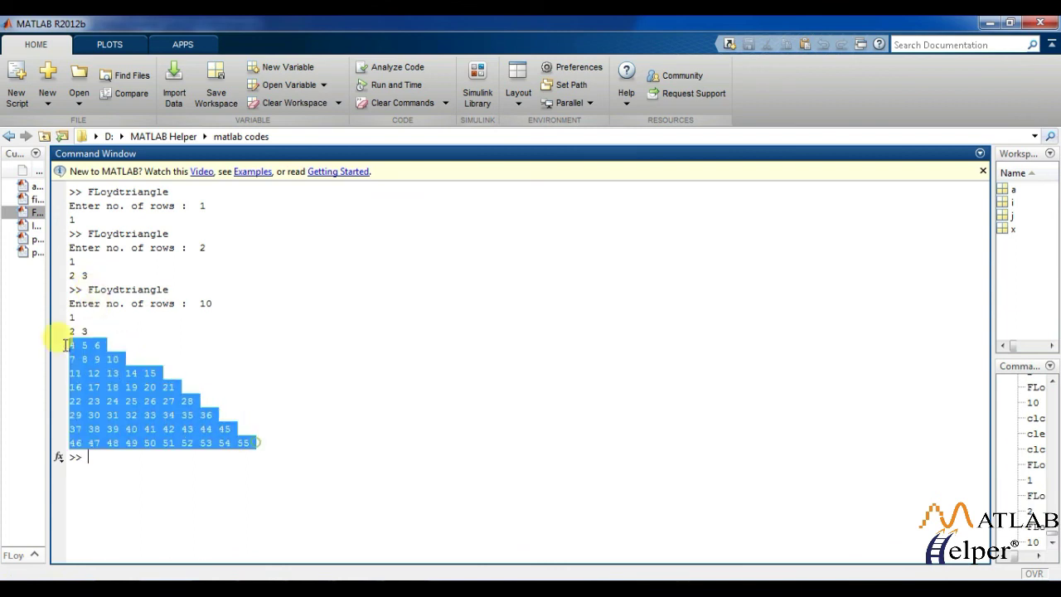
click(257, 435)
double_click(73, 316)
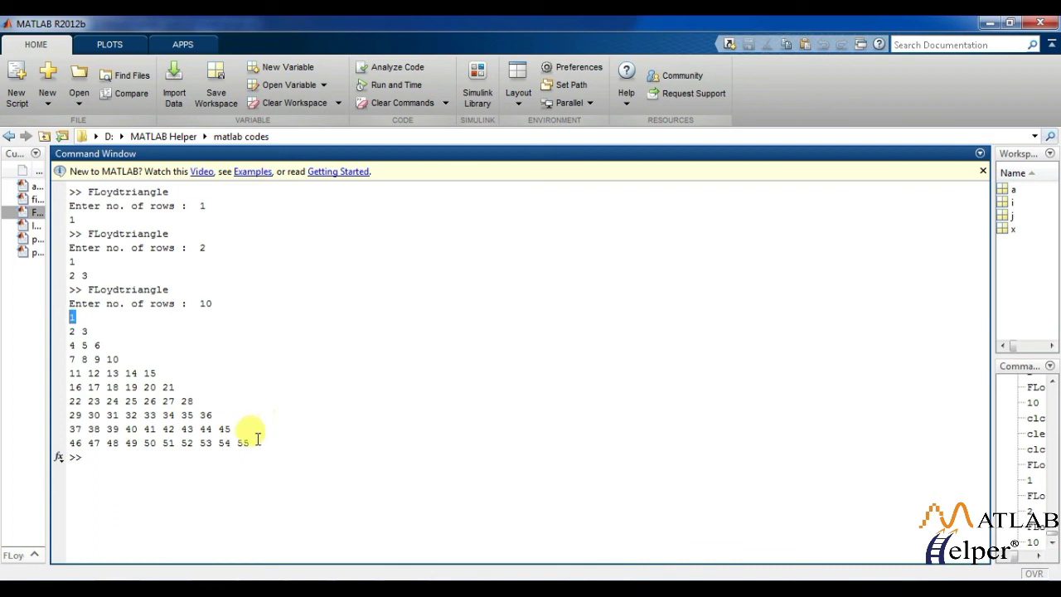
double_click(245, 443)
click(267, 442)
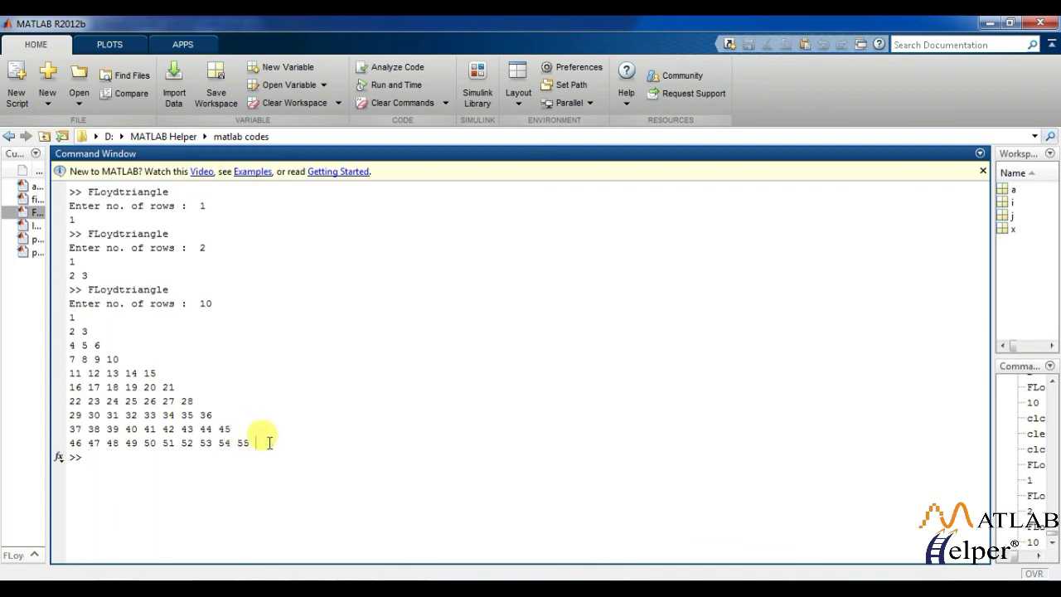